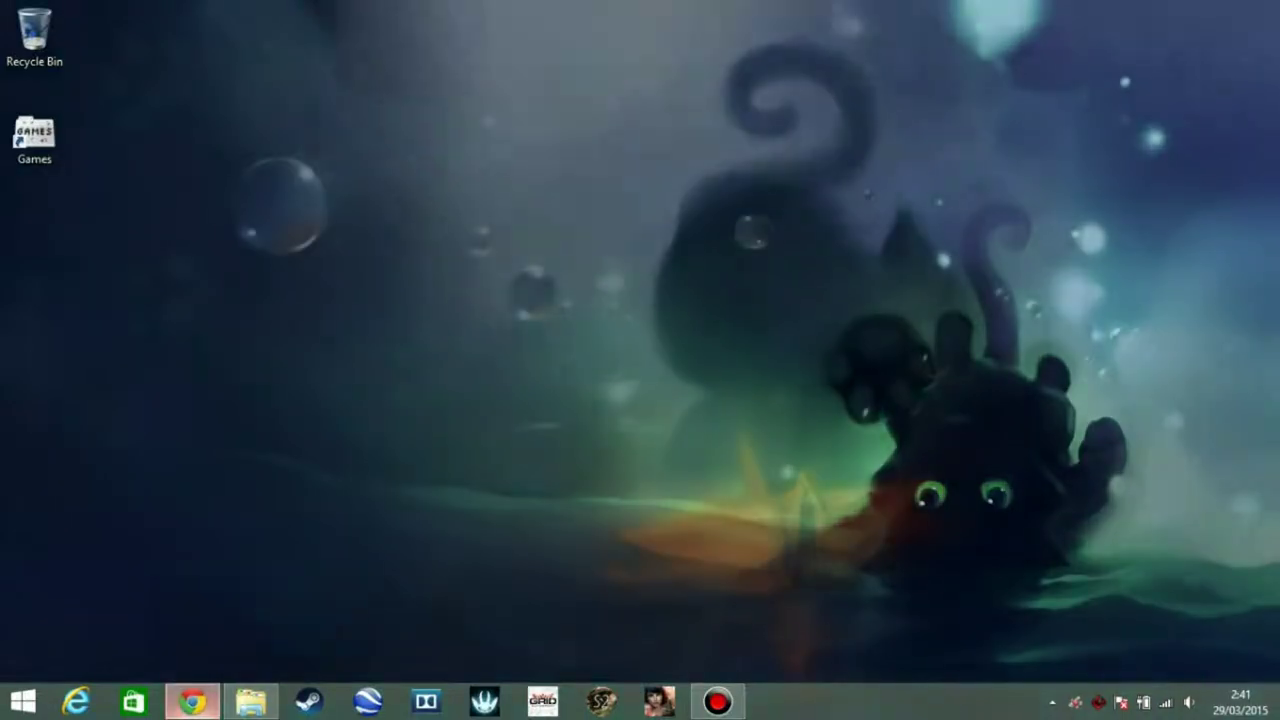
- Switch to the Chrome window that has the Yoghurt Cat YouTube channel open
{"action": "left_click", "coordinate": [193, 702]}
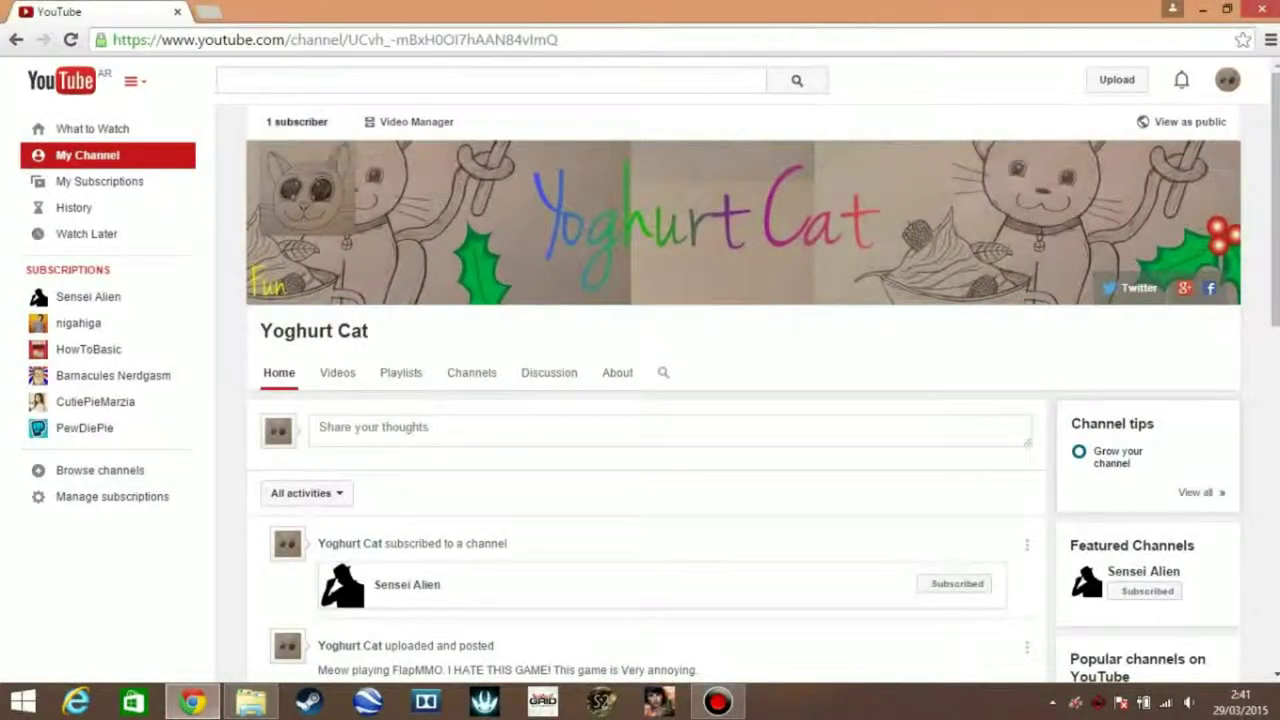
{"action": "left_click", "coordinate": [208, 11]}
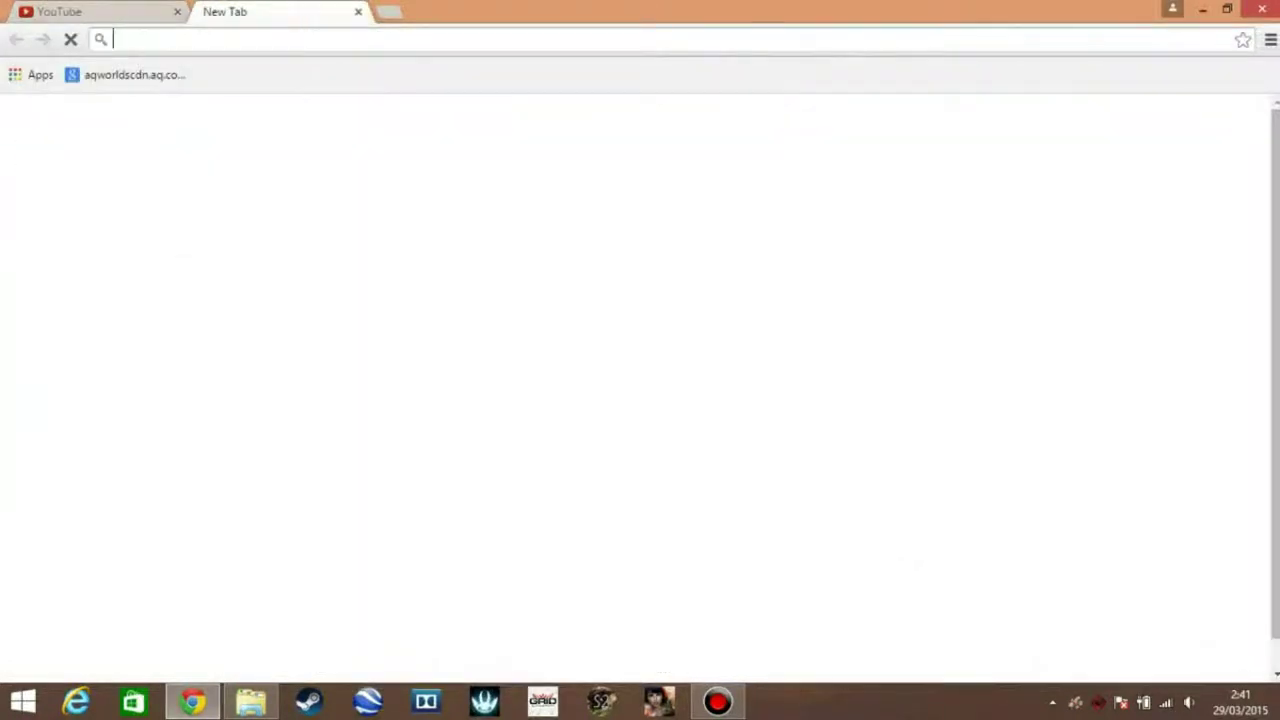
{"action": "left_click", "coordinate": [100, 12]}
{"action": "left_click_drag", "start_coordinate": [244, 40], "coordinate": [367, 40]}
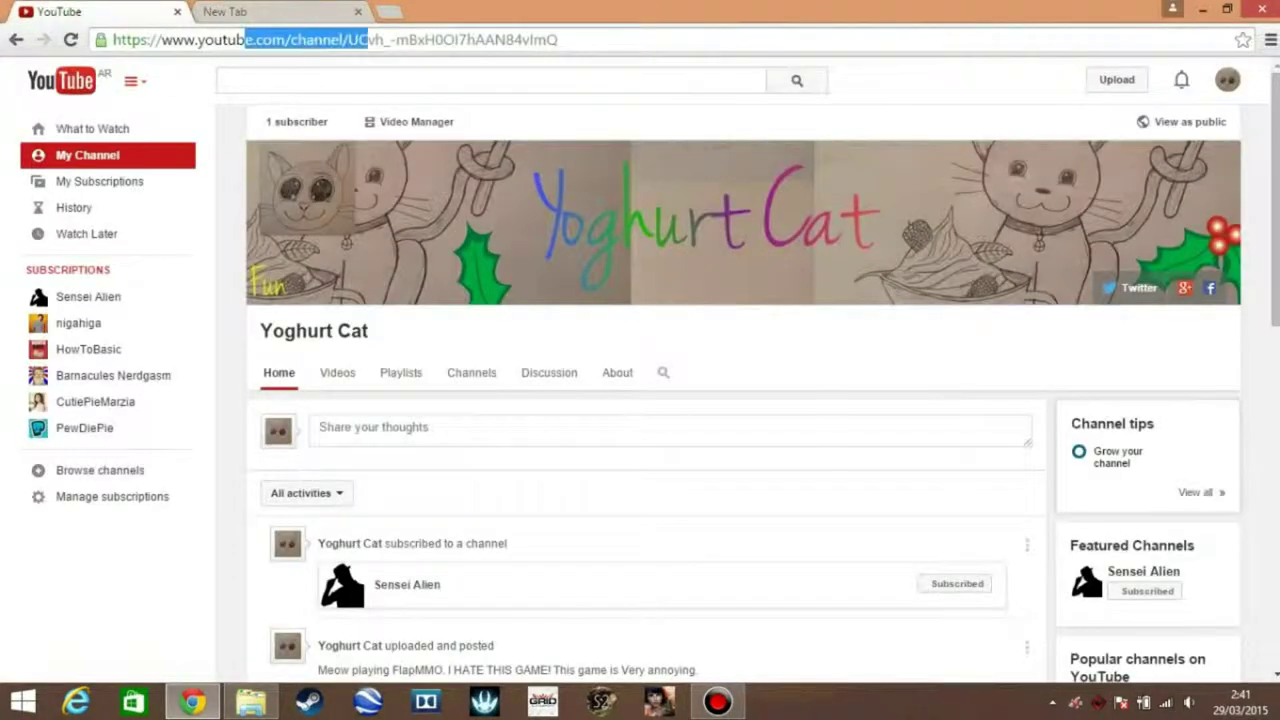
{"action": "left_click_drag", "start_coordinate": [162, 40], "coordinate": [272, 40]}
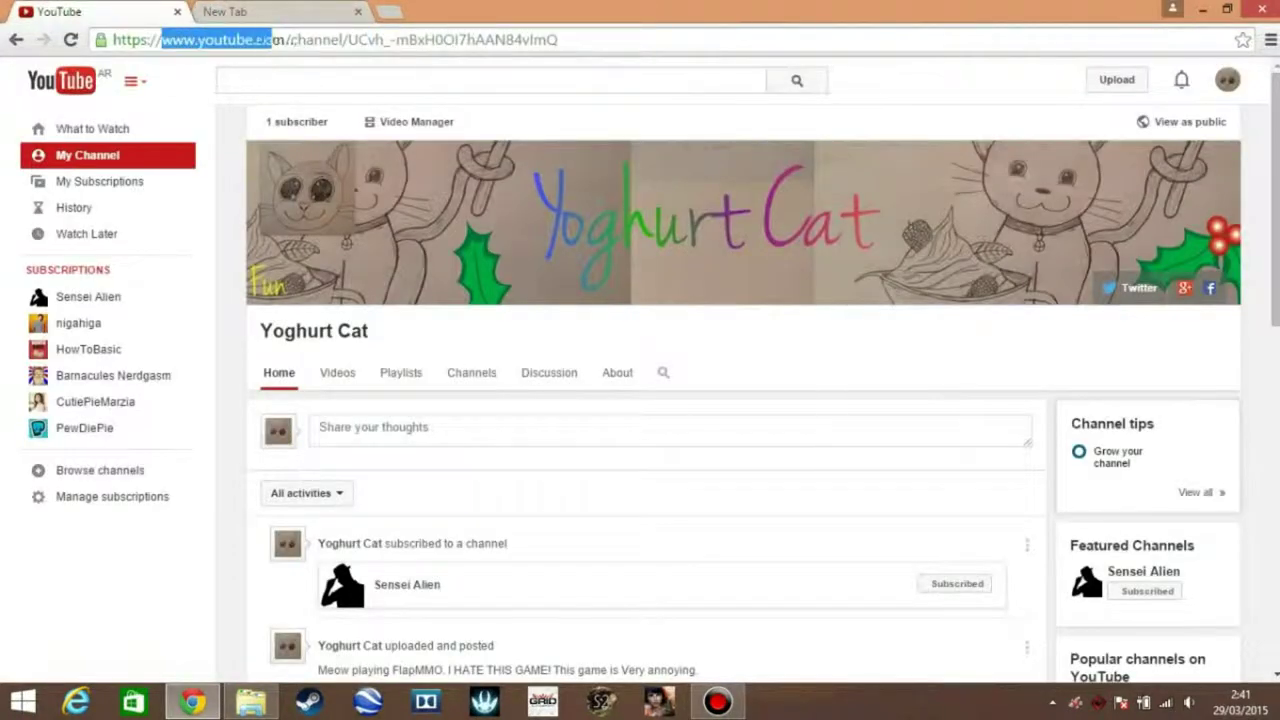
{"action": "left_click", "coordinate": [358, 12]}
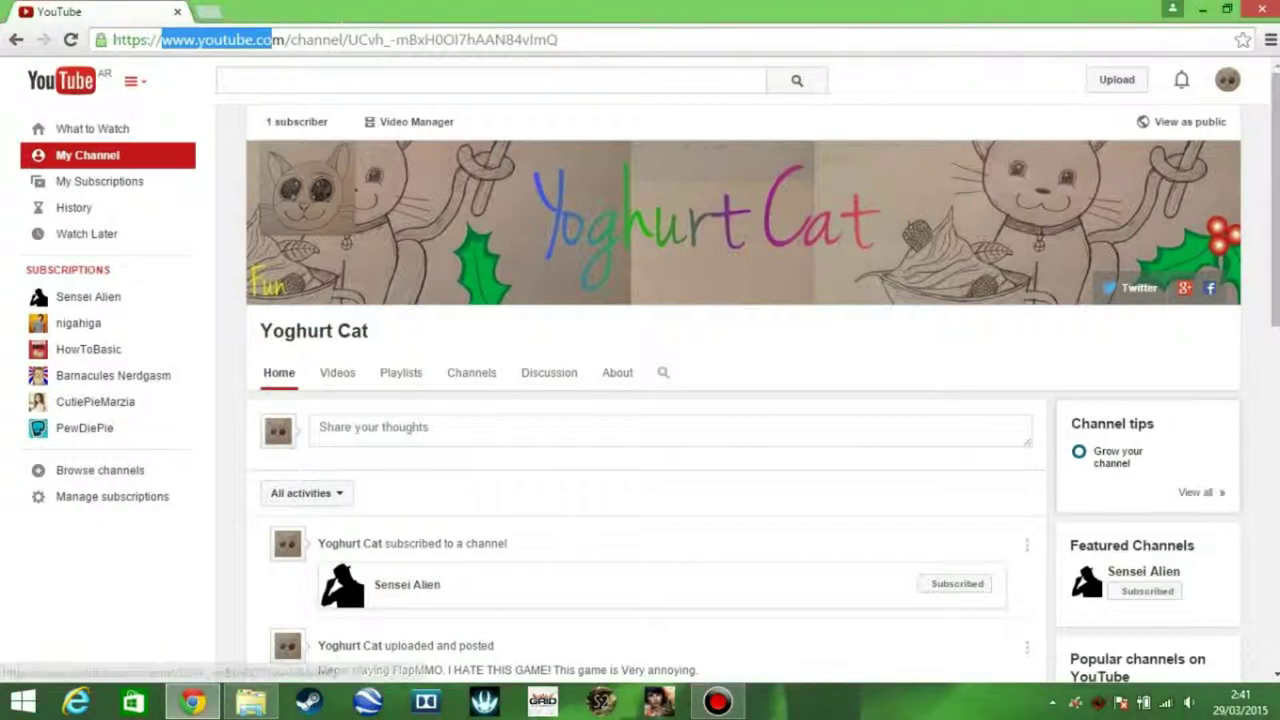
- Check which YouTube account is signed in and open its My Channel page
{"action": "left_click", "coordinate": [1227, 80]}
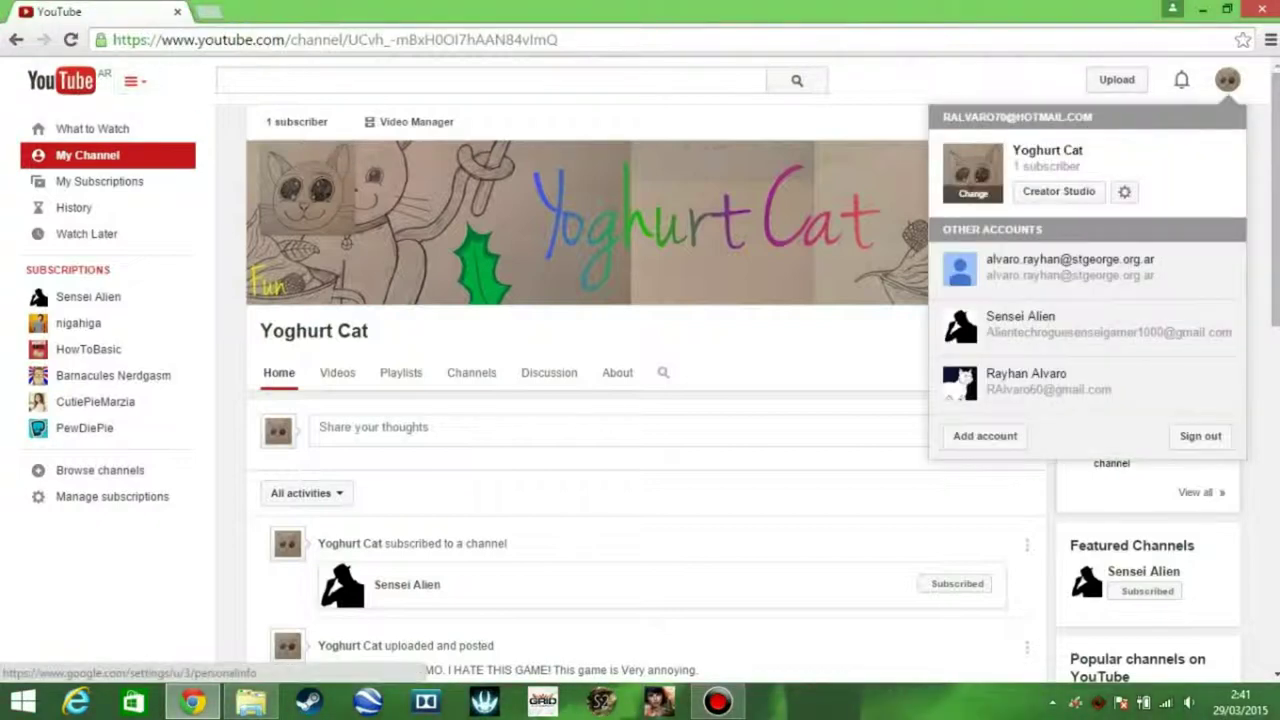
{"action": "left_click", "coordinate": [1227, 80]}
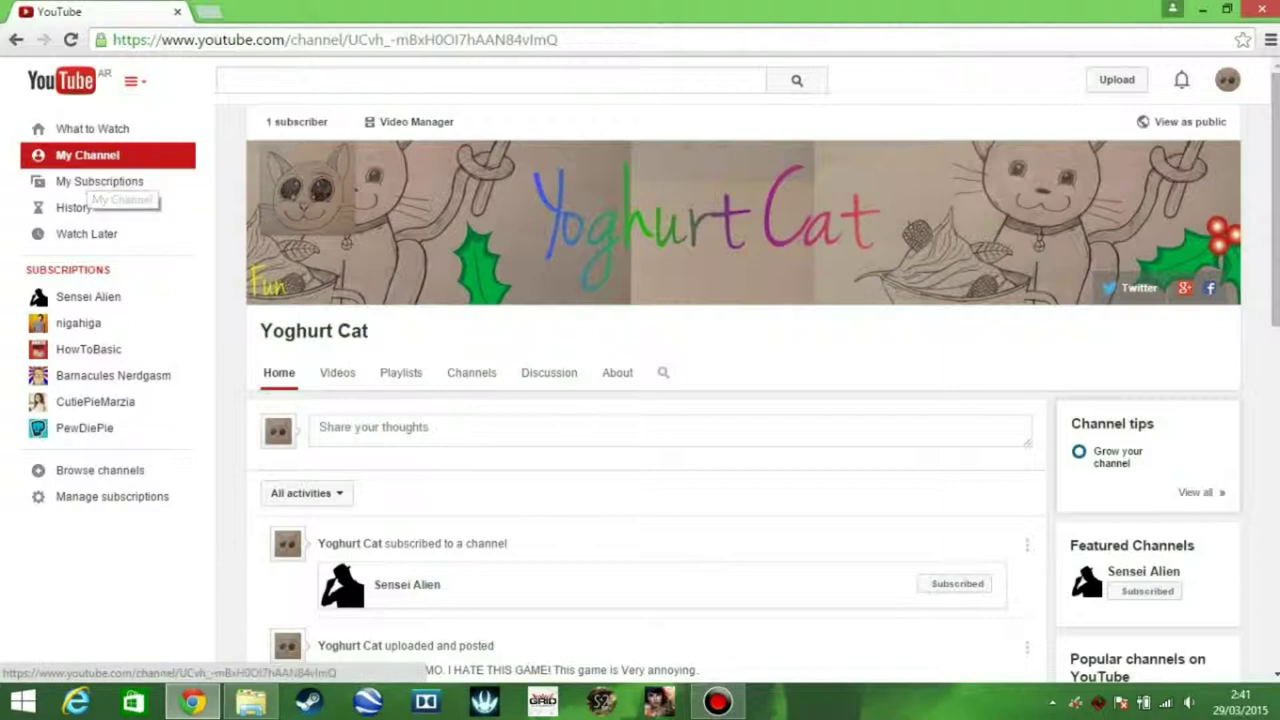
{"action": "left_click", "coordinate": [87, 157]}
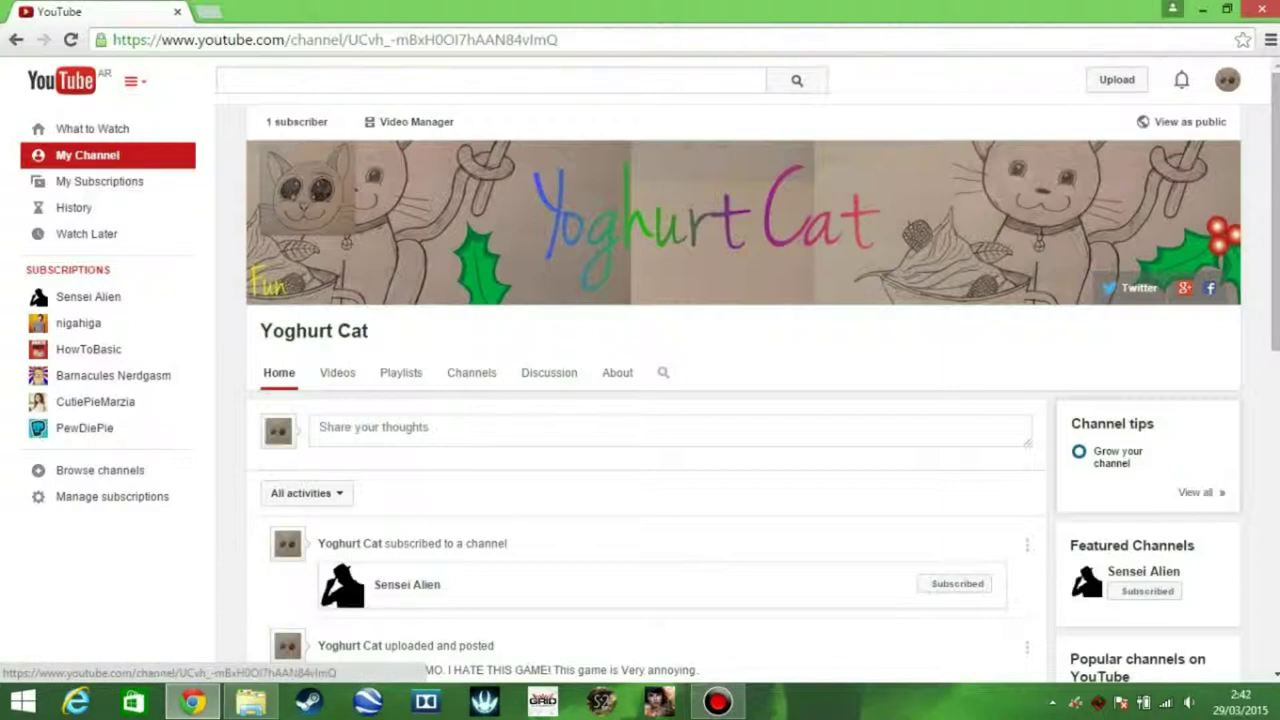
- Enable the Browse view in the channel navigation settings and save the change
{"action": "scroll", "coordinate": [640, 400], "scroll_direction": "down", "scroll_amount": 2}
{"action": "scroll", "coordinate": [640, 400], "scroll_direction": "up", "scroll_amount": 1}
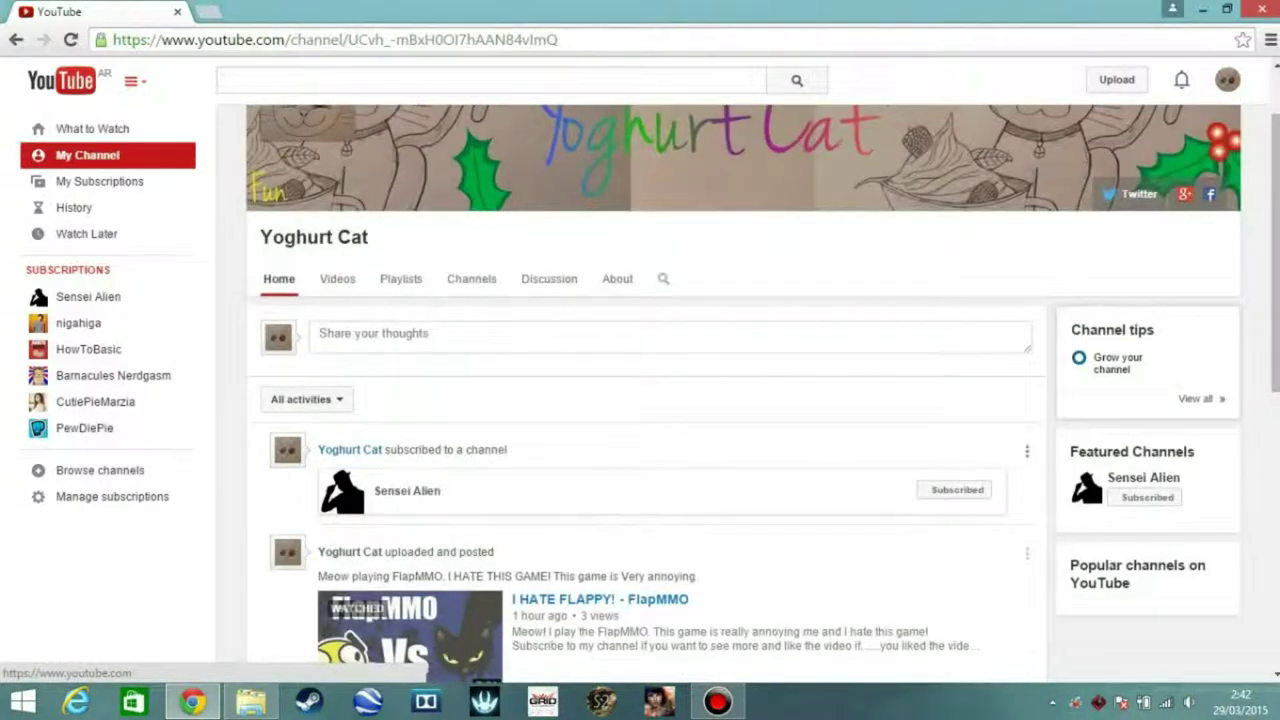
{"action": "scroll", "coordinate": [640, 400], "scroll_direction": "up", "scroll_amount": 1}
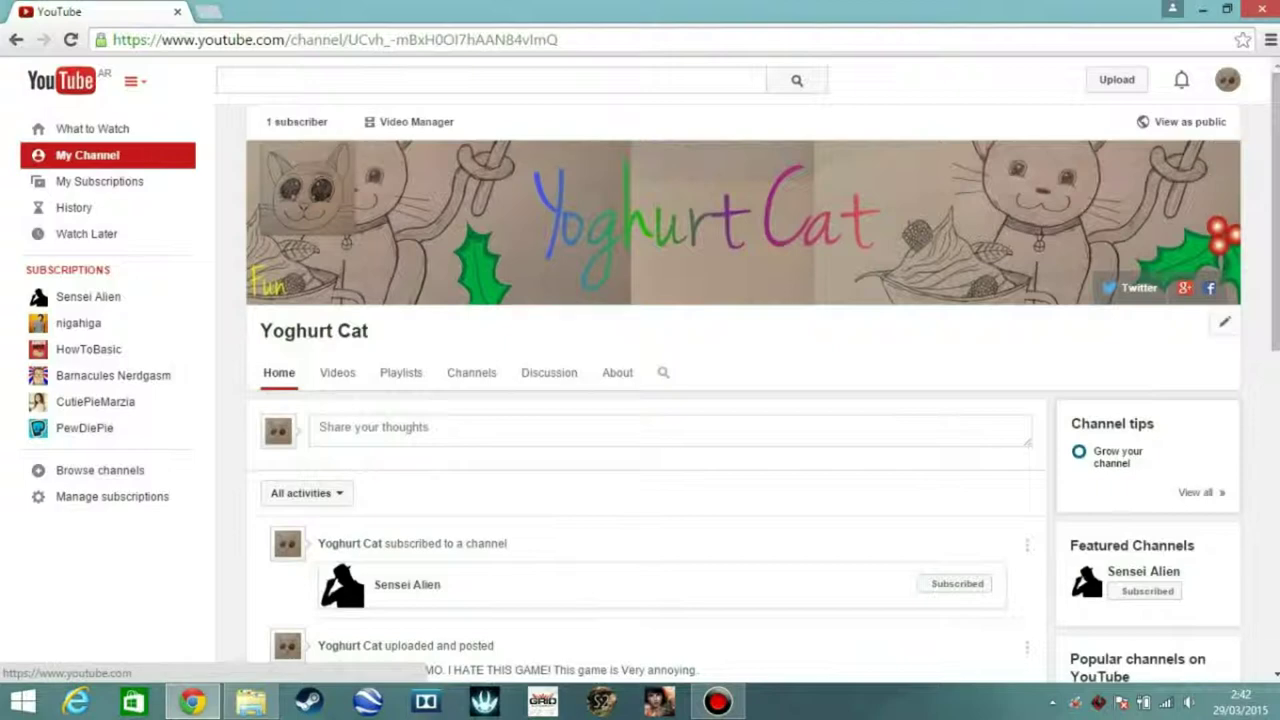
{"action": "left_click", "coordinate": [1224, 321]}
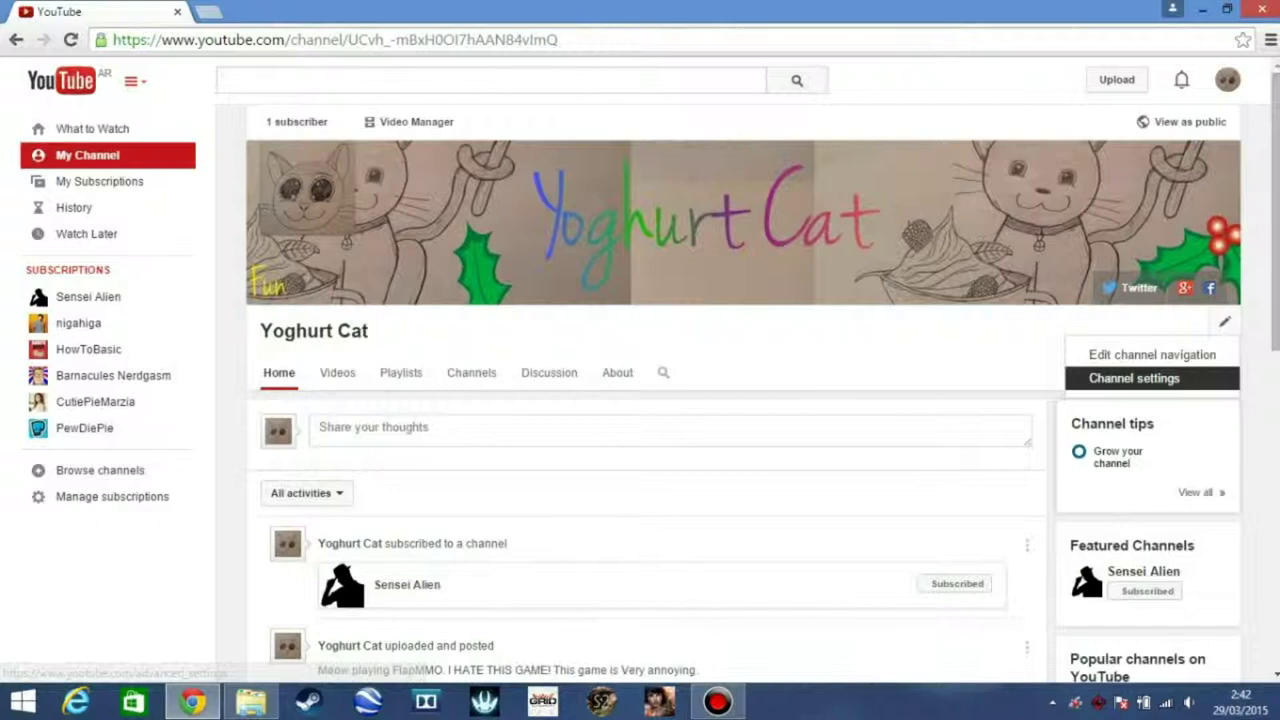
{"action": "left_click", "coordinate": [1152, 354]}
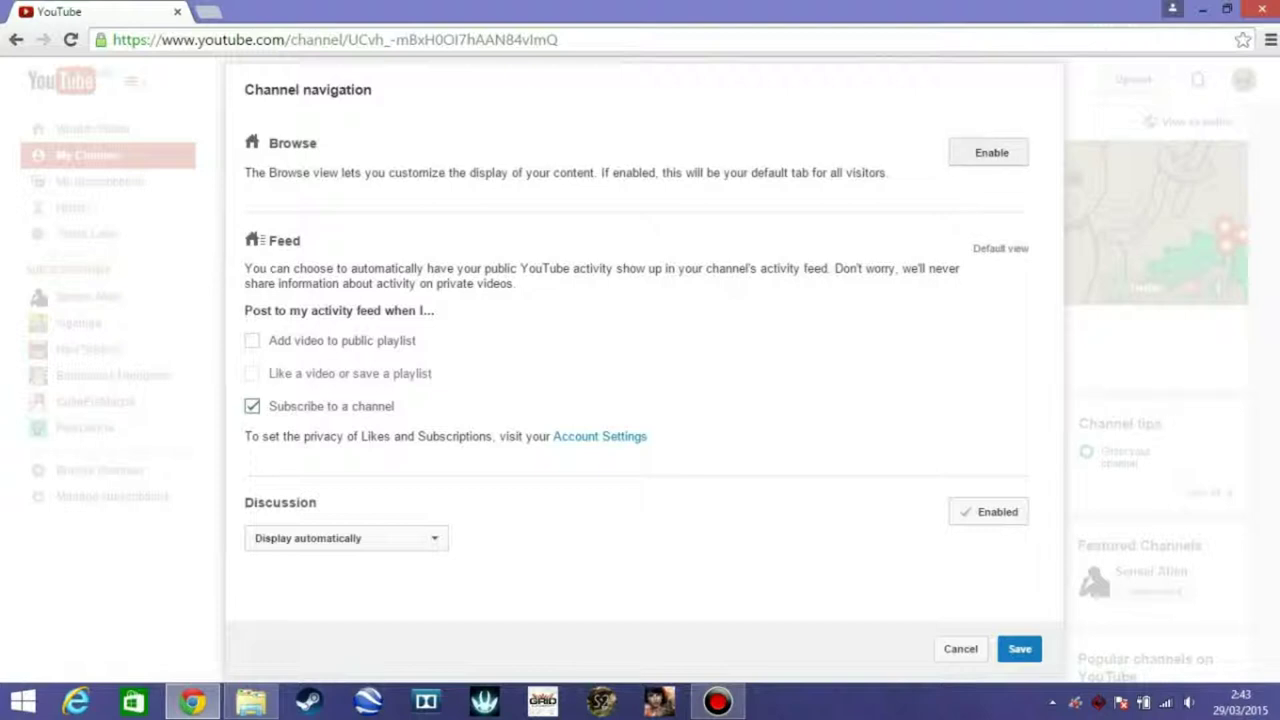
{"action": "left_click", "coordinate": [988, 152]}
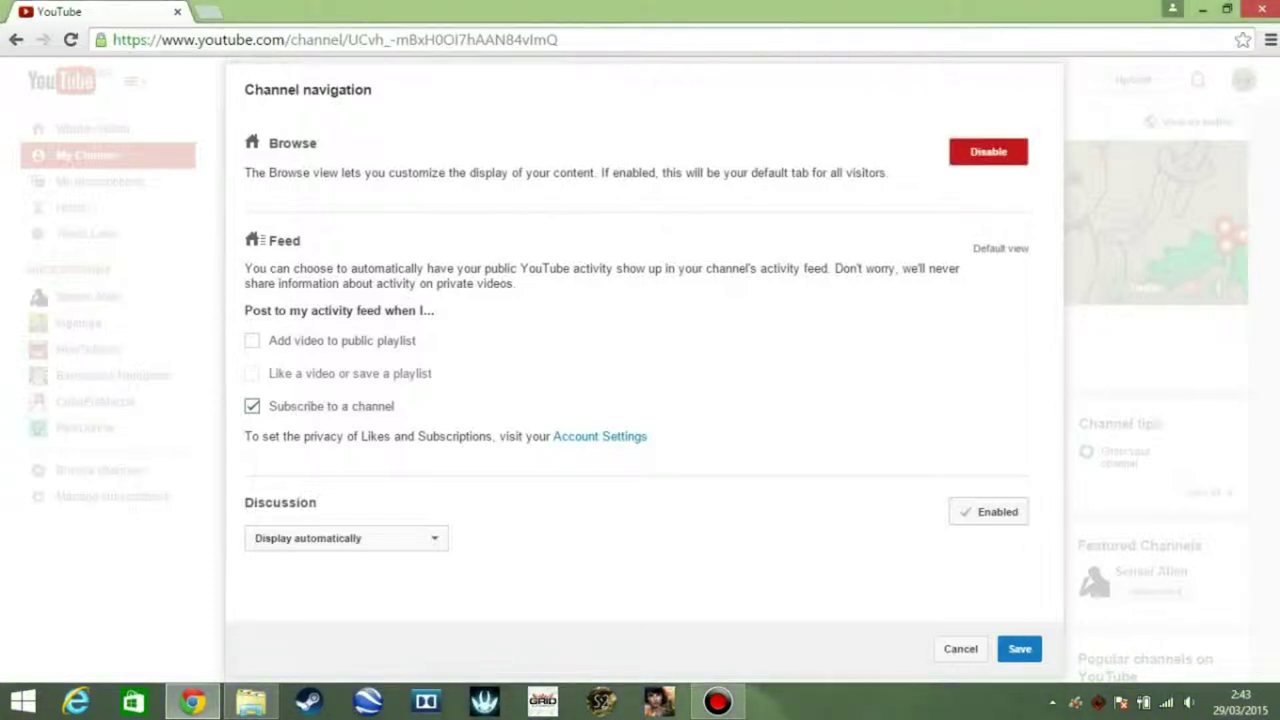
{"action": "left_click", "coordinate": [988, 152]}
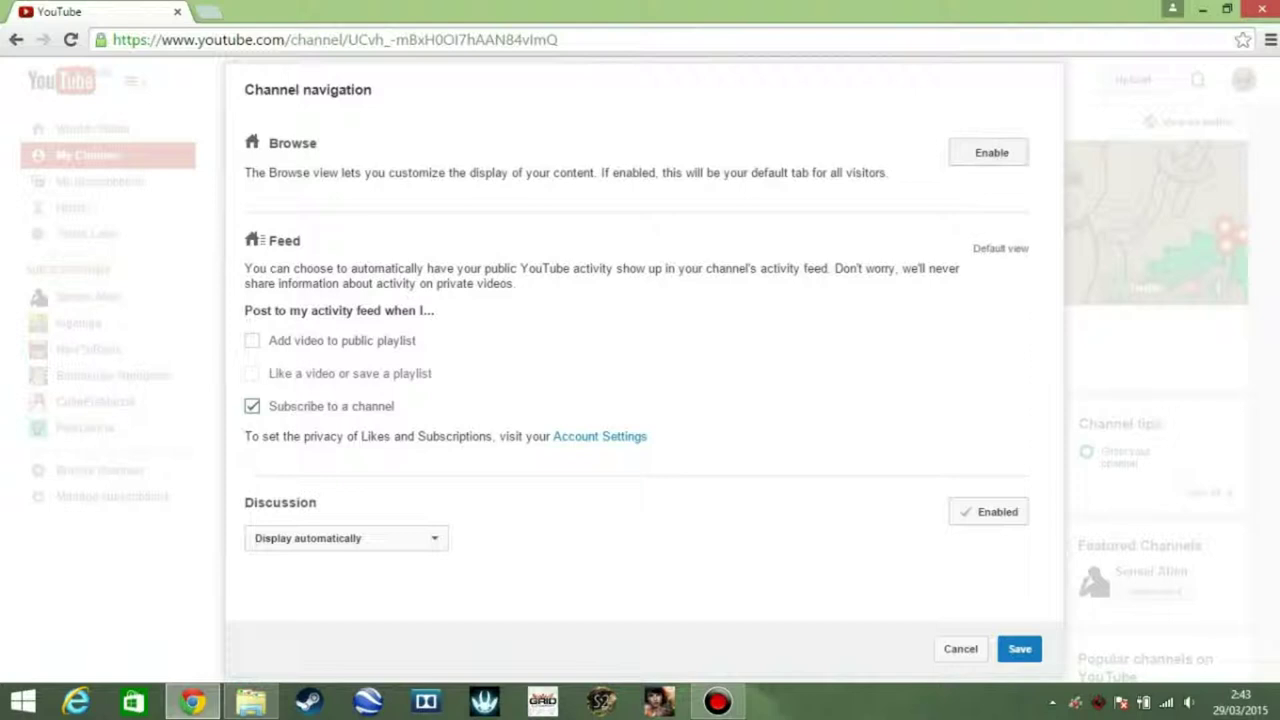
{"action": "left_click", "coordinate": [991, 152]}
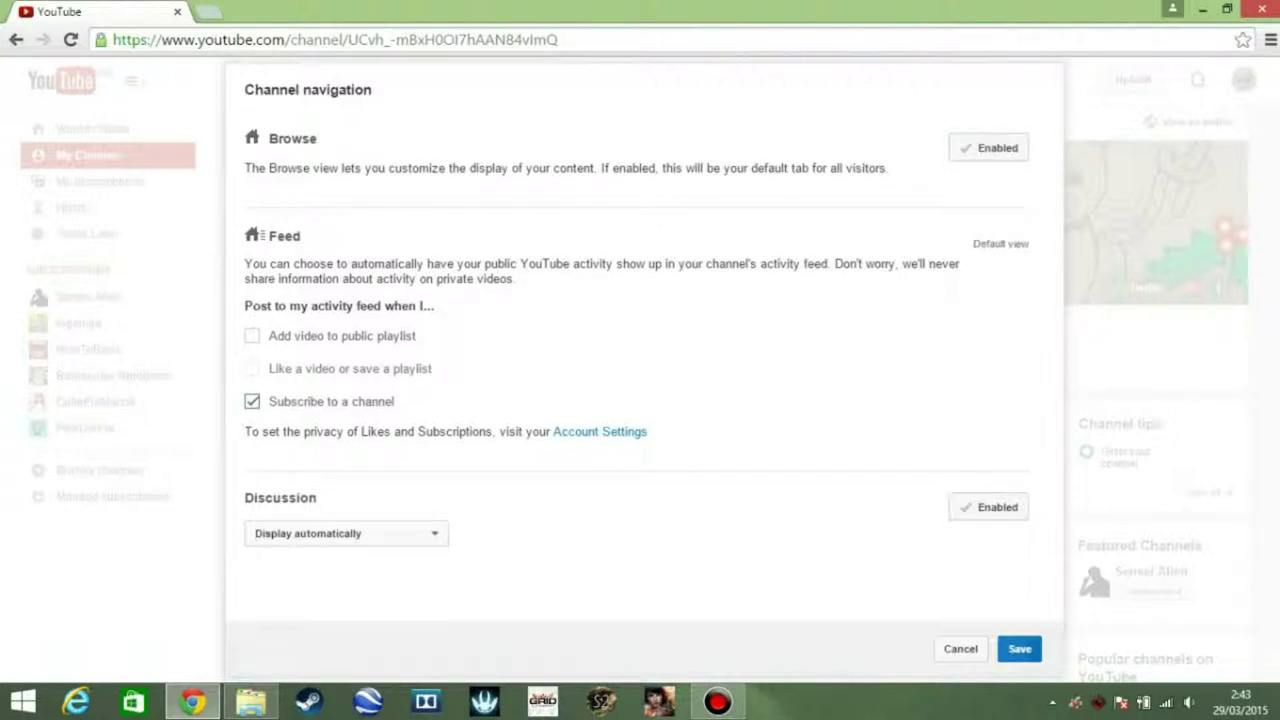
{"action": "left_click", "coordinate": [1019, 648]}
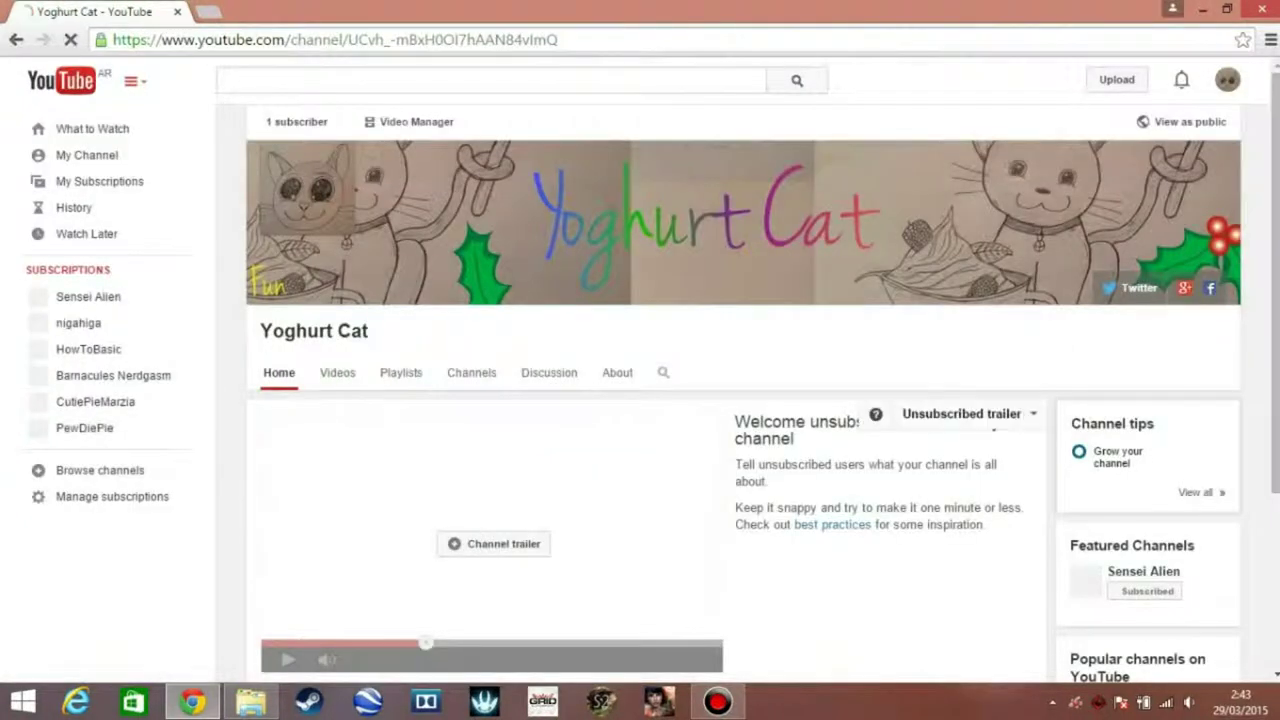
- Set the uploaded video "I HATE FLAPPY! - FlapMMO" as the channel trailer for unsubscribed visitors
{"action": "scroll", "coordinate": [640, 400], "scroll_direction": "down", "scroll_amount": 3}
{"action": "scroll", "coordinate": [640, 400], "scroll_direction": "up", "scroll_amount": 1}
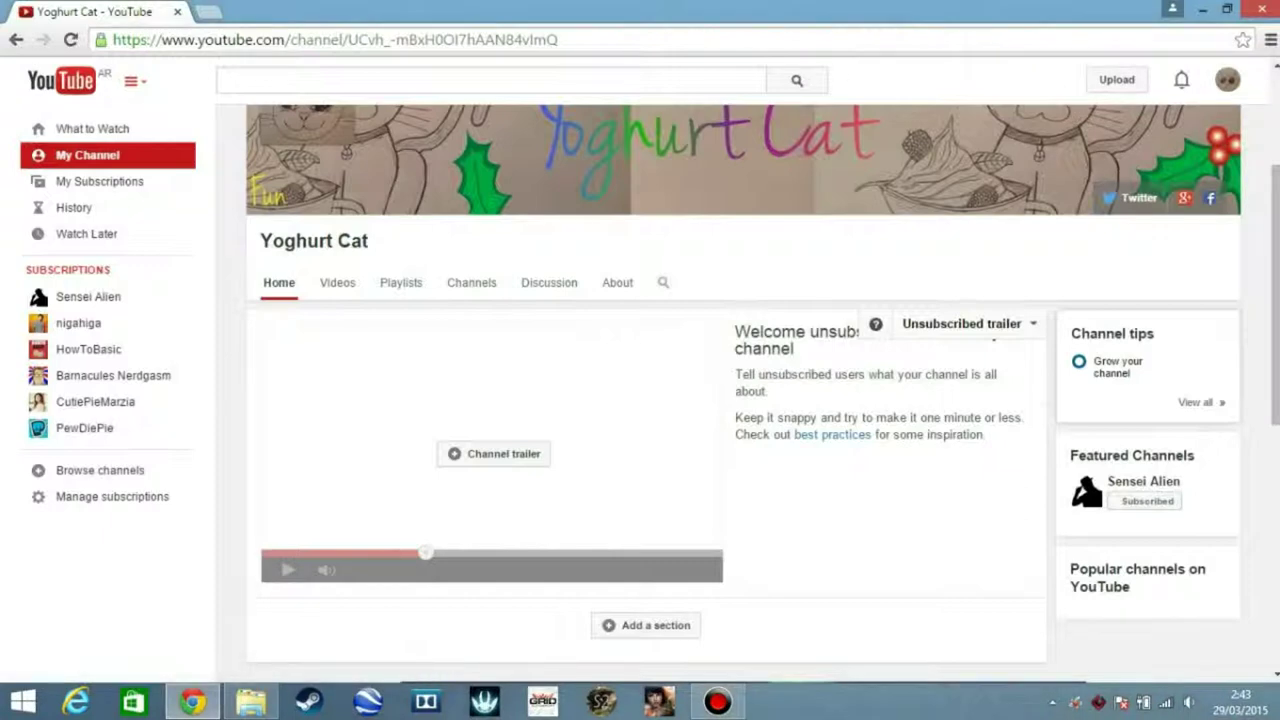
{"action": "left_click", "coordinate": [493, 453]}
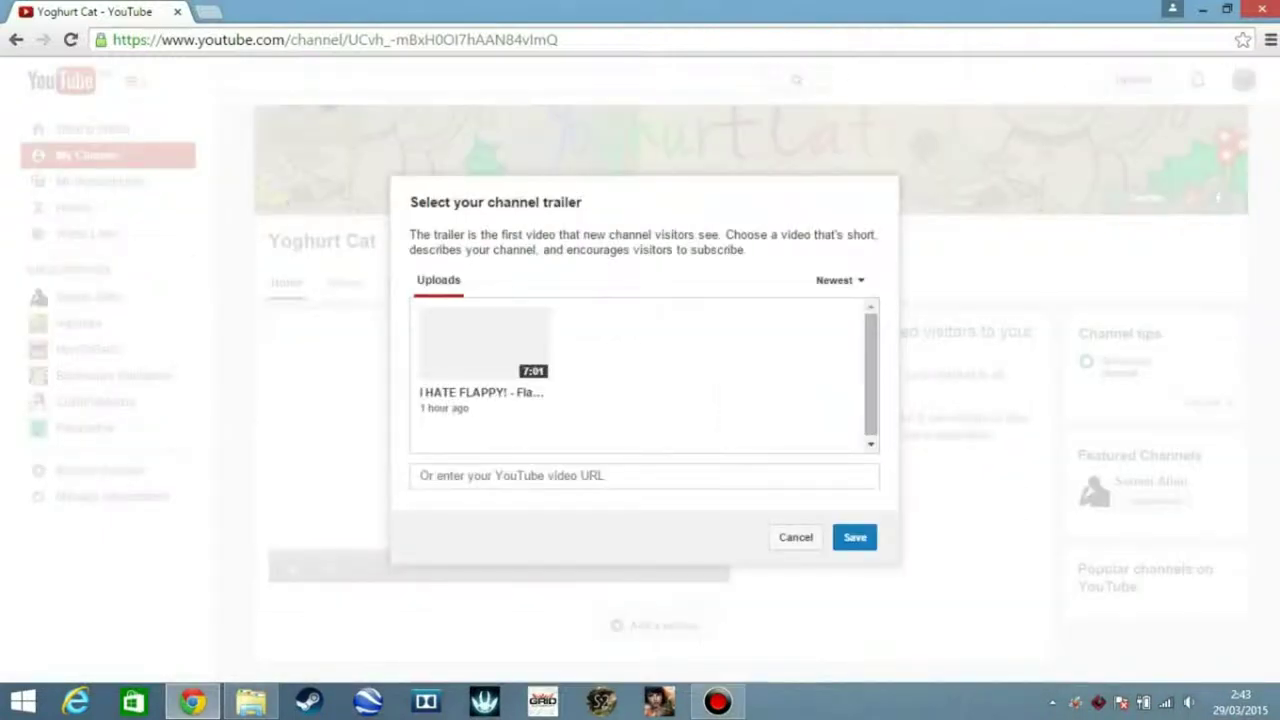
{"action": "left_click", "coordinate": [484, 360]}
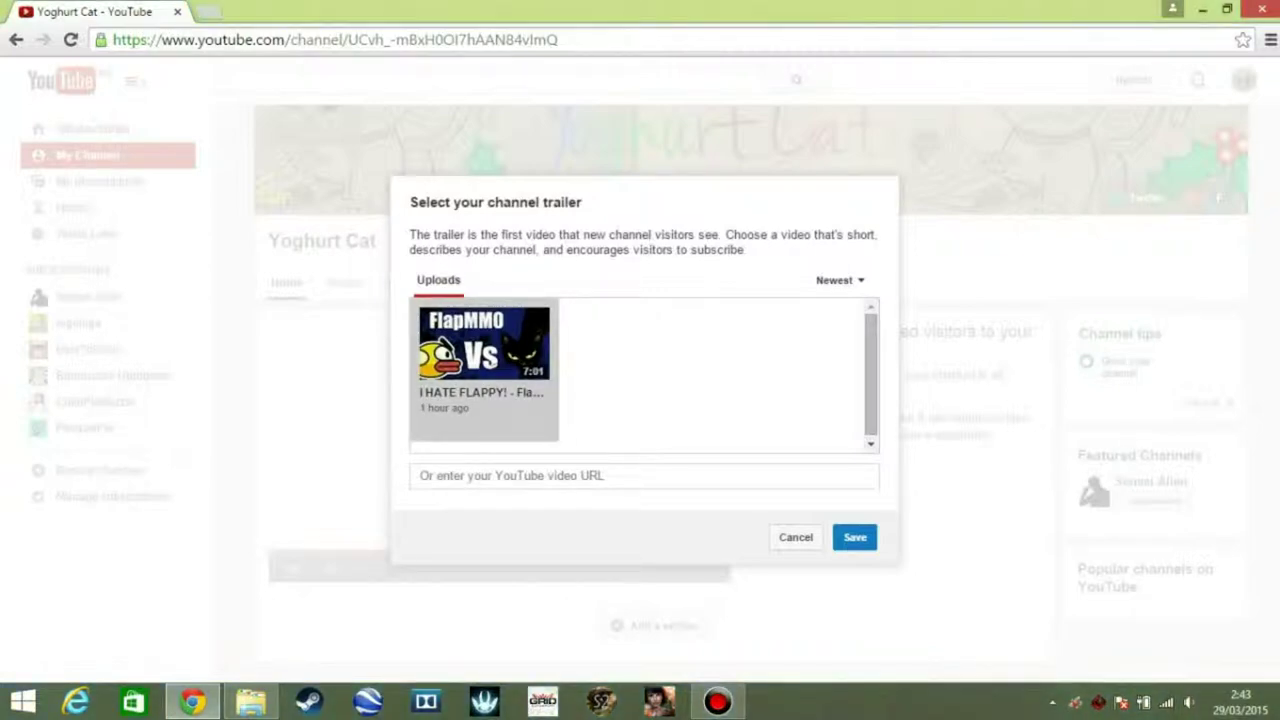
{"action": "left_click", "coordinate": [855, 537]}
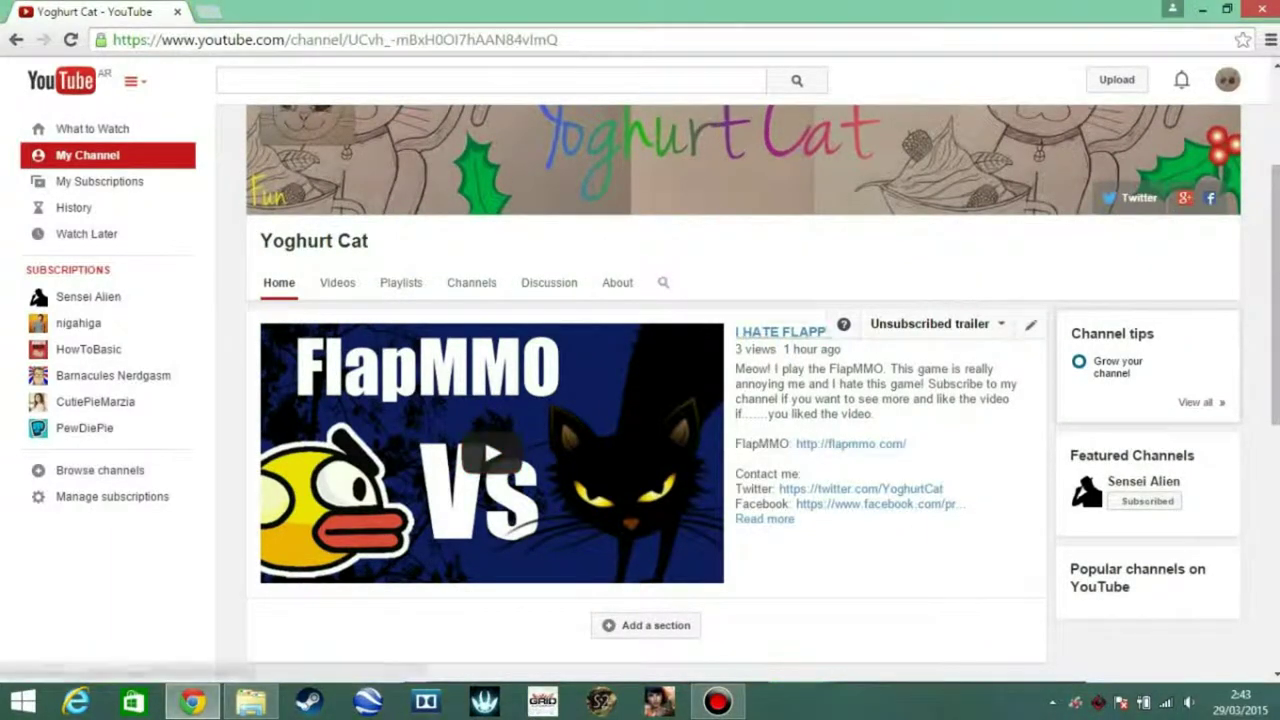
- Examine the description text shown beside the channel trailer
{"action": "left_click_drag", "start_coordinate": [736, 368], "coordinate": [1000, 413]}
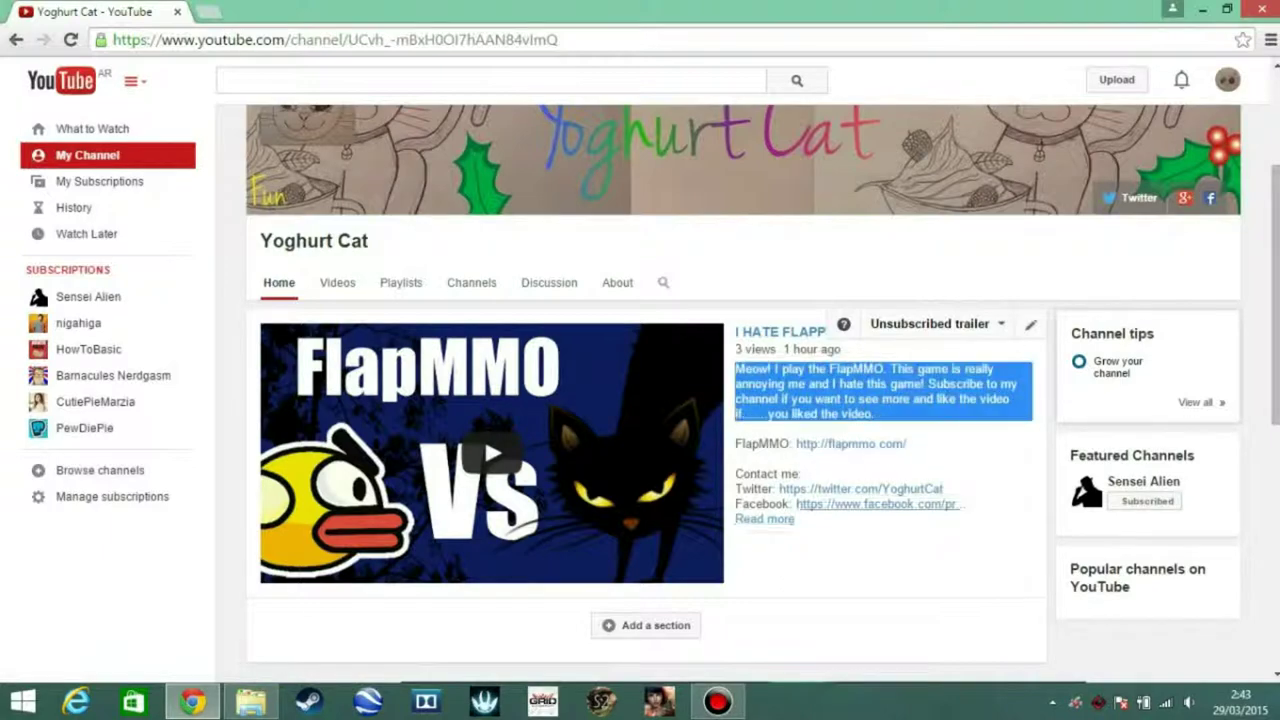
{"action": "left_click", "coordinate": [860, 622]}
{"action": "scroll", "coordinate": [860, 622], "scroll_direction": "up", "scroll_amount": 3}
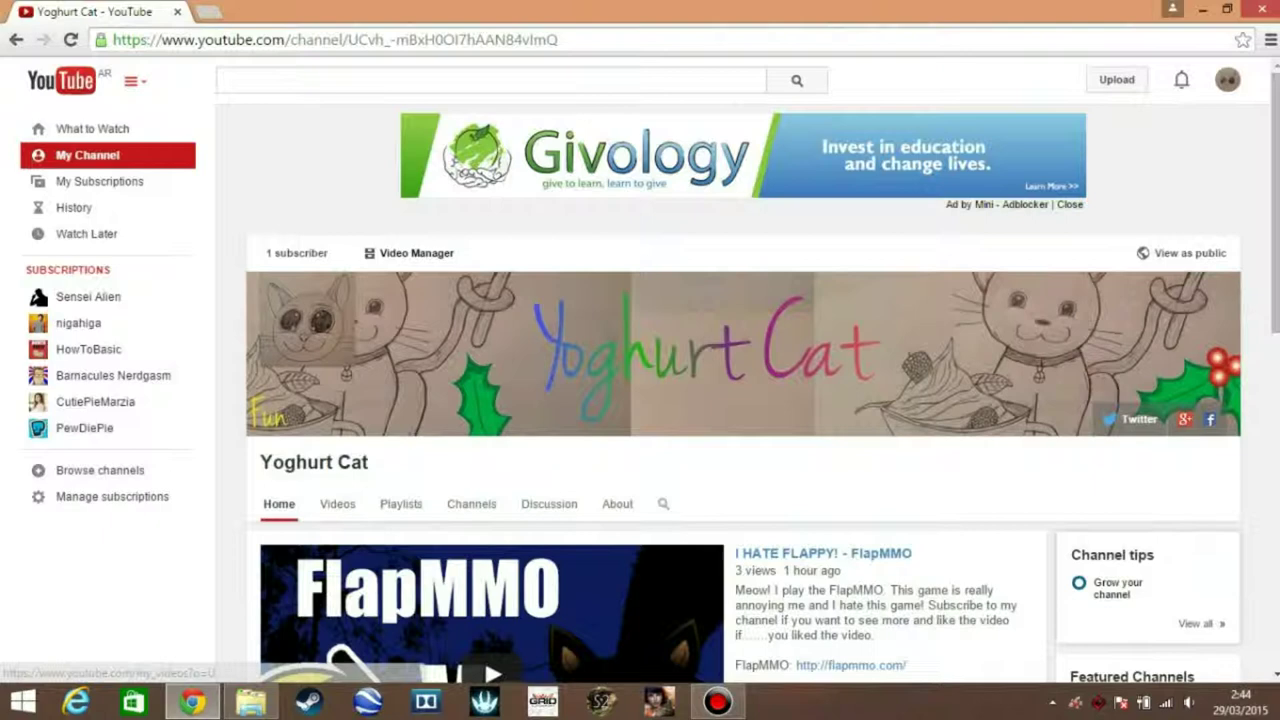
- Go to the Video Manager and open the channel's Status and features page in Creator Studio
{"action": "scroll", "coordinate": [416, 254], "scroll_direction": "down", "scroll_amount": 2}
{"action": "scroll", "coordinate": [416, 254], "scroll_direction": "up", "scroll_amount": 2}
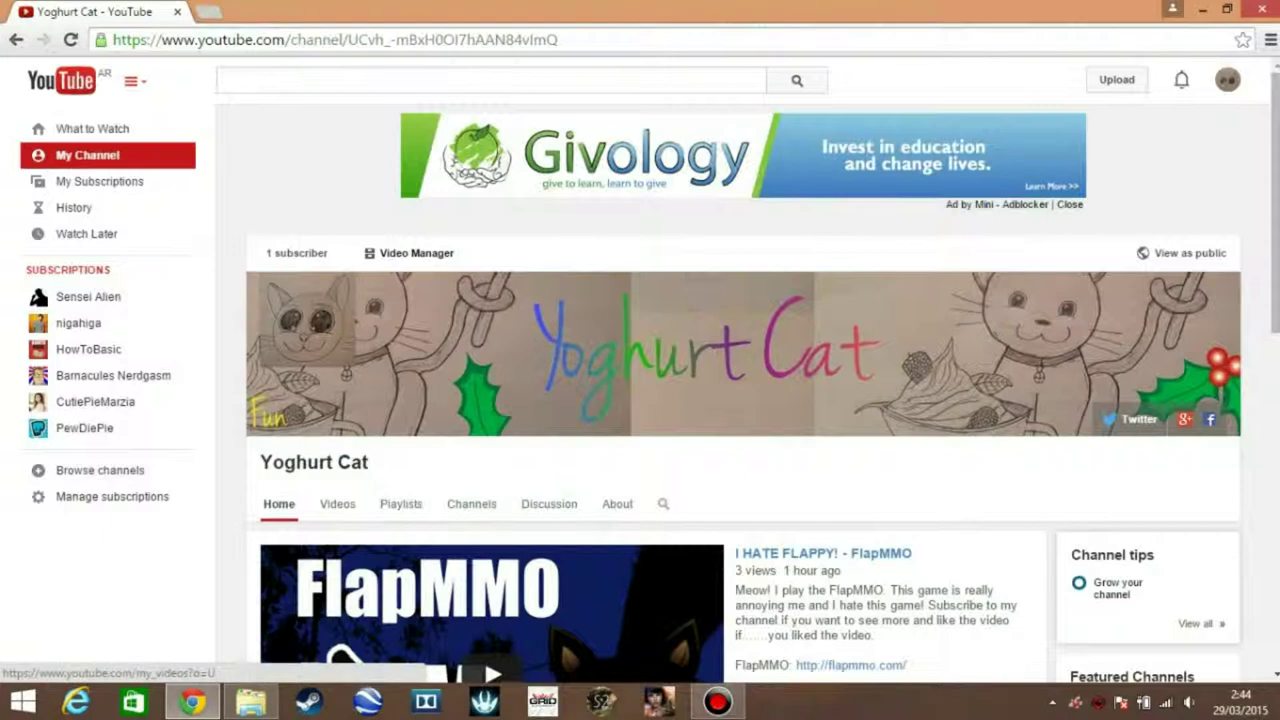
{"action": "scroll", "coordinate": [416, 253], "scroll_direction": "down", "scroll_amount": 1}
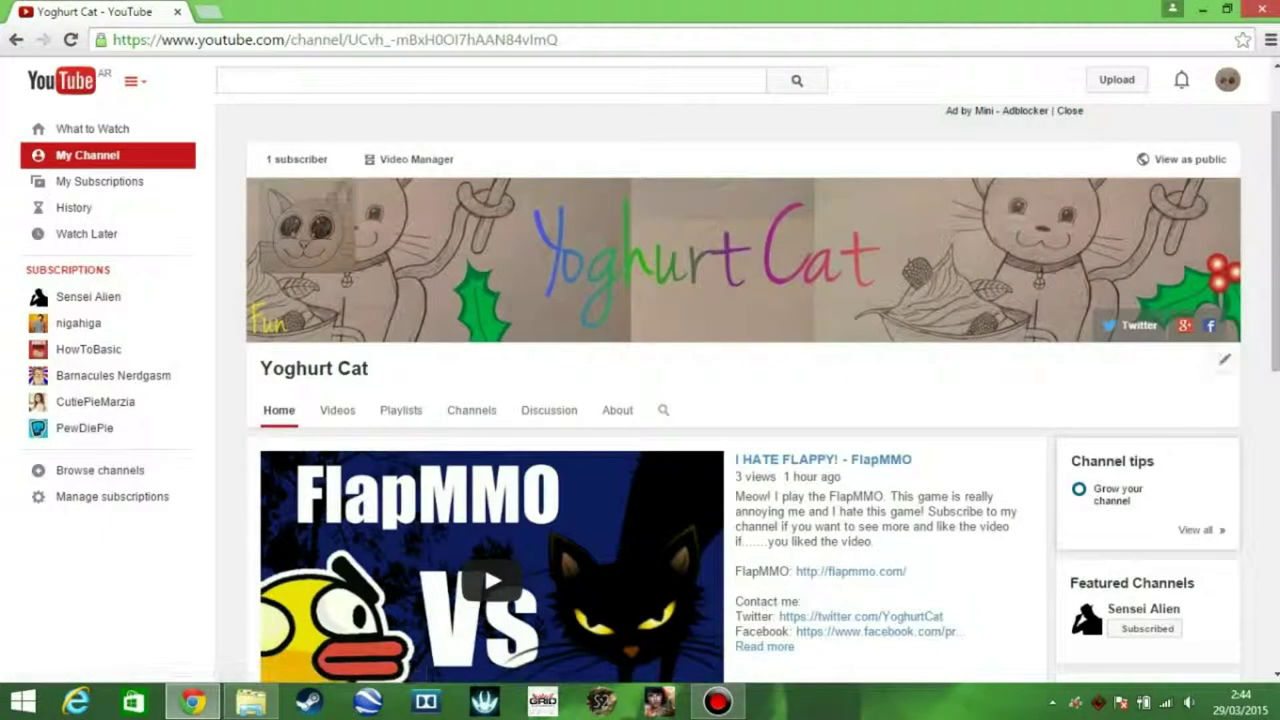
{"action": "scroll", "coordinate": [416, 253], "scroll_direction": "up", "scroll_amount": 1}
{"action": "left_click", "coordinate": [416, 253]}
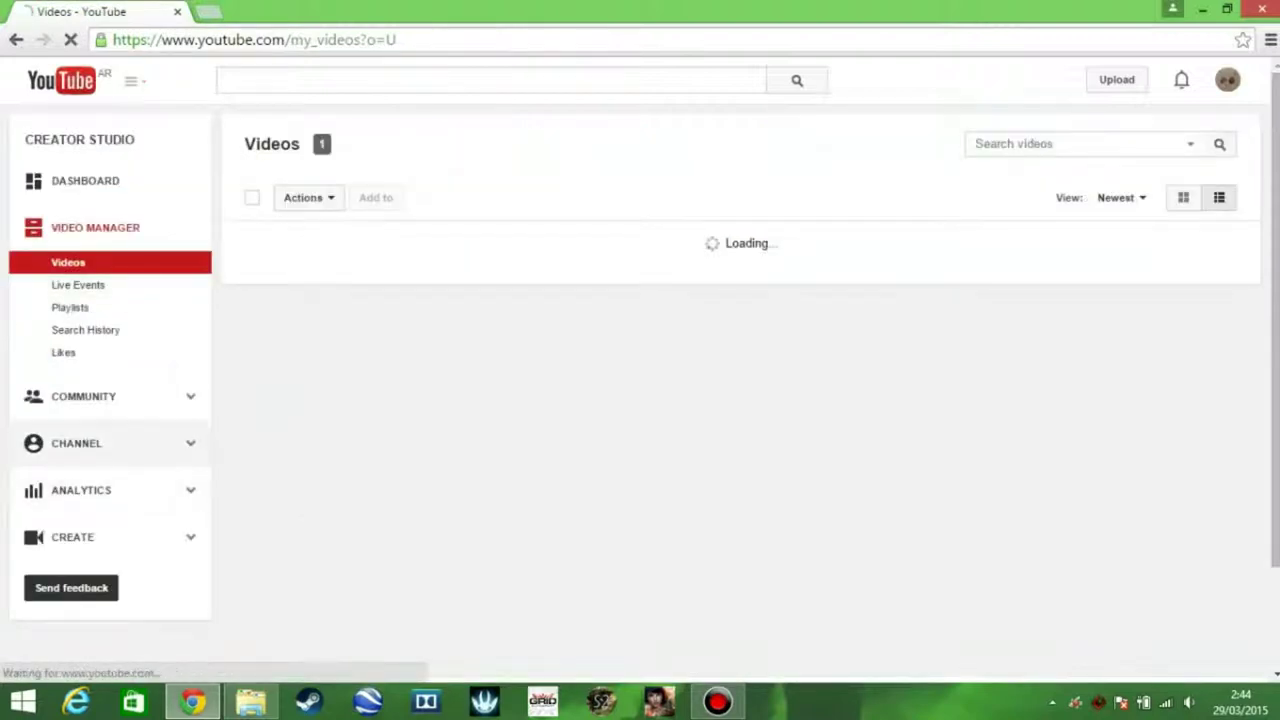
{"action": "left_click", "coordinate": [76, 443]}
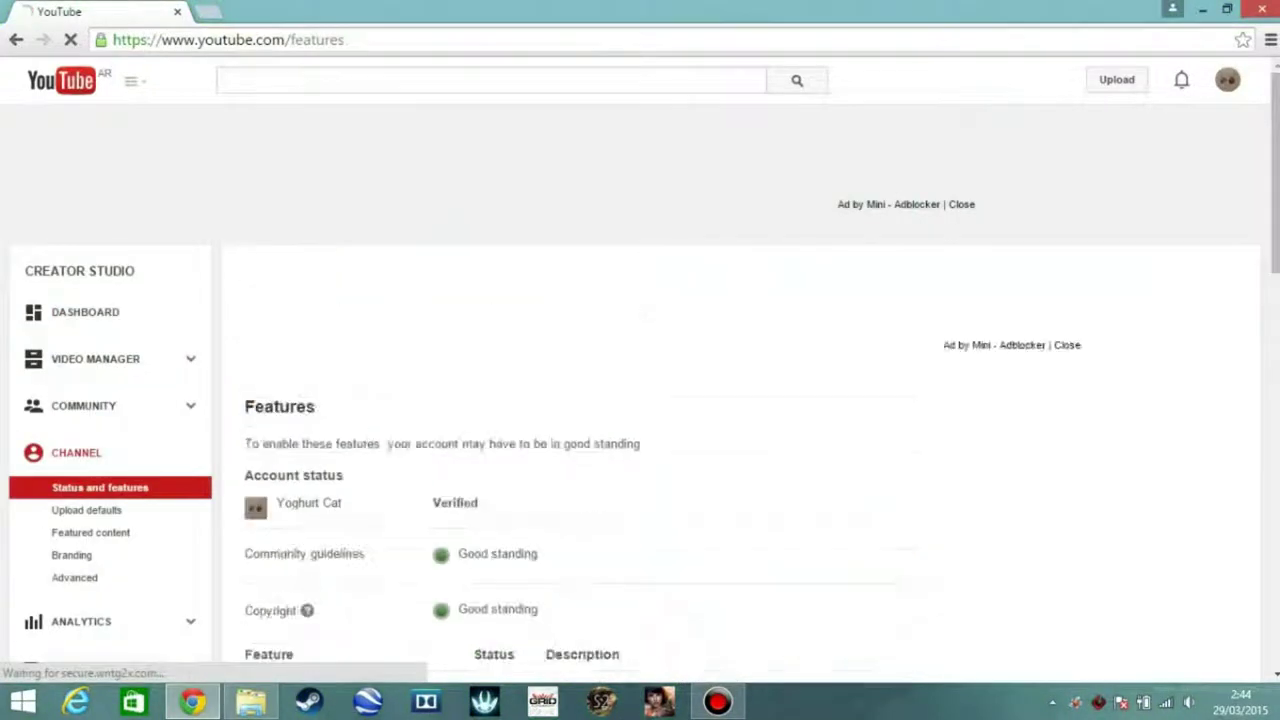
- Examine the account status and the list of channel features, from Monetization down to Fan Funding
{"action": "scroll", "coordinate": [640, 400], "scroll_direction": "down", "scroll_amount": 2}
{"action": "scroll", "coordinate": [640, 400], "scroll_direction": "down", "scroll_amount": 2}
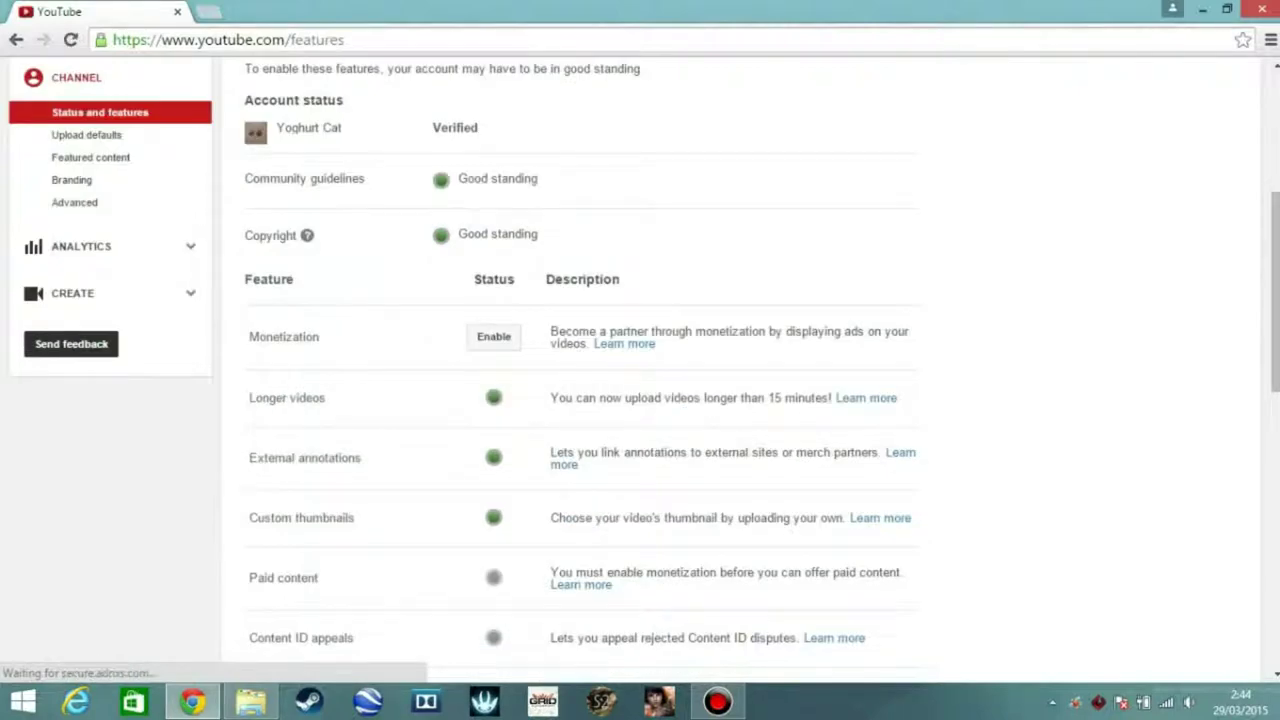
{"action": "scroll", "coordinate": [640, 400], "scroll_direction": "down", "scroll_amount": 2}
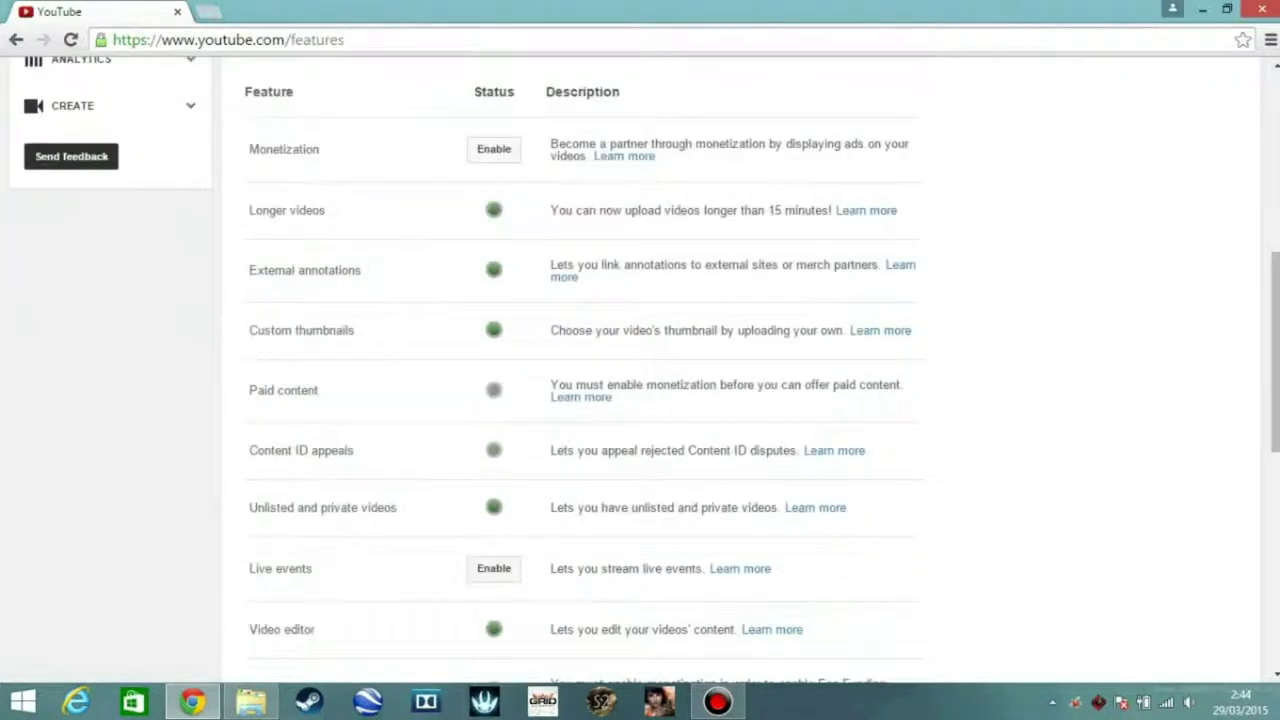
{"action": "scroll", "coordinate": [640, 400], "scroll_direction": "down", "scroll_amount": 2}
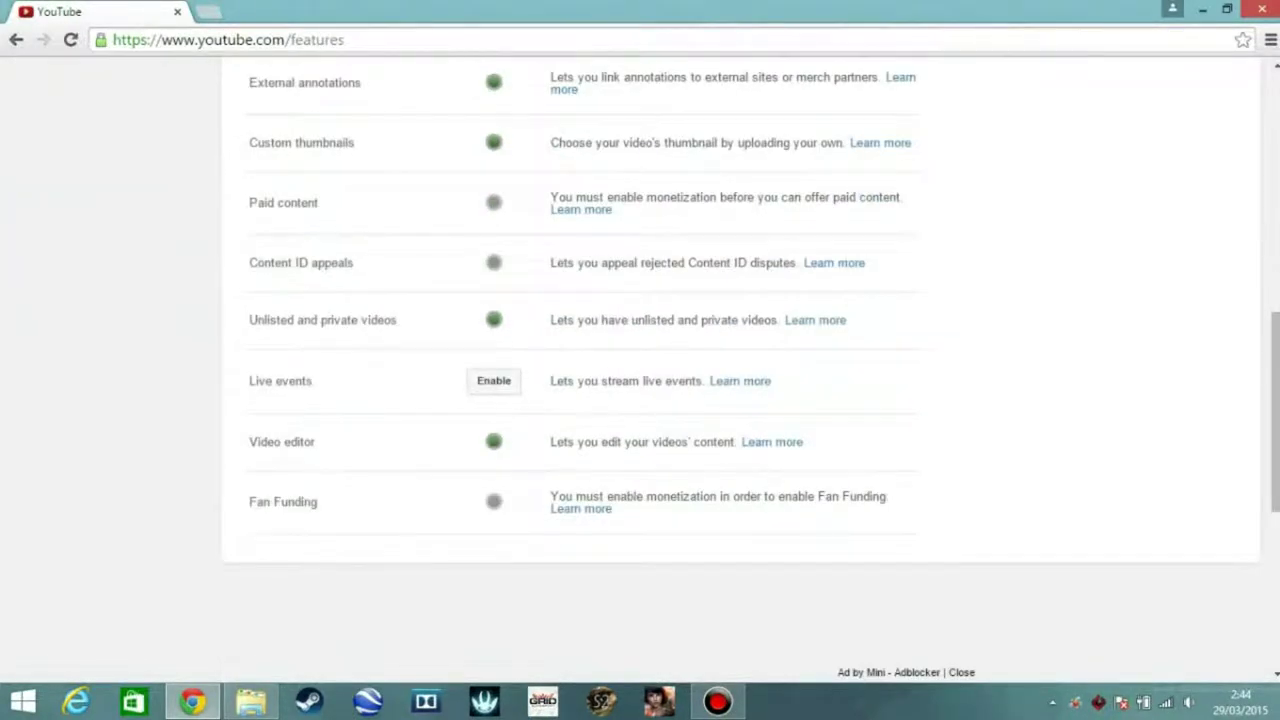
{"action": "scroll", "coordinate": [640, 400], "scroll_direction": "up", "scroll_amount": 2}
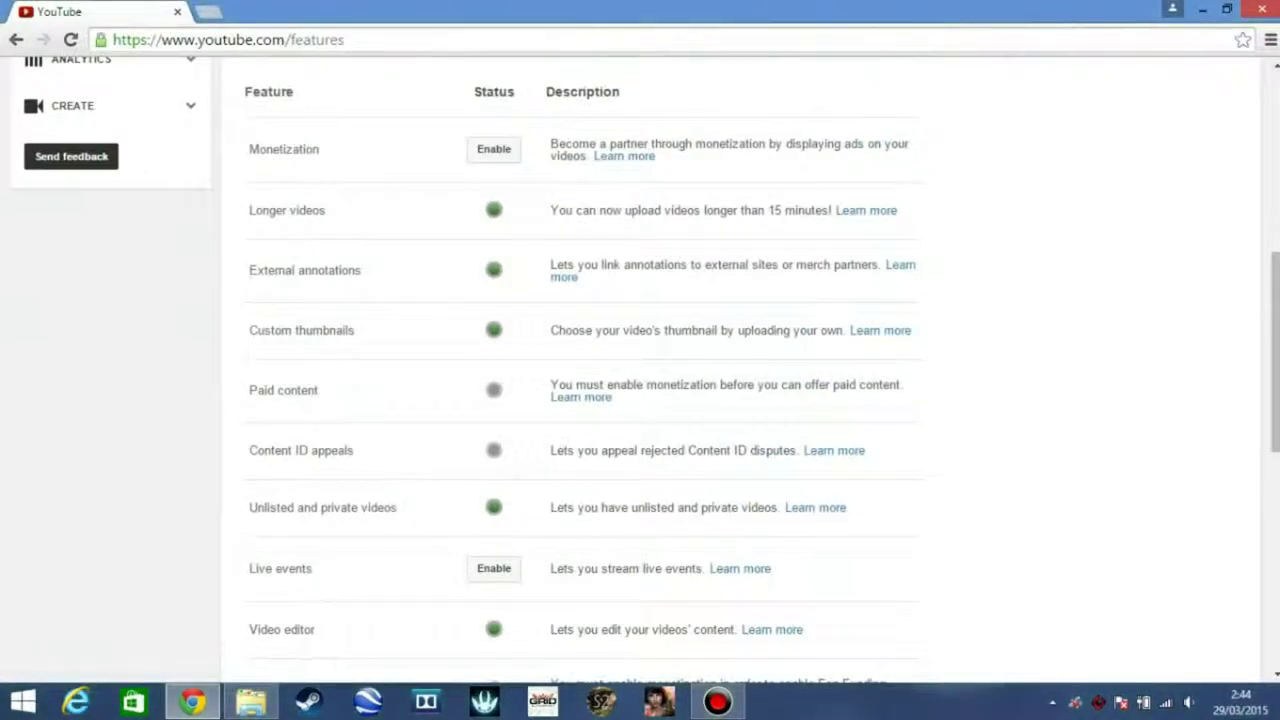
{"action": "scroll", "coordinate": [640, 400], "scroll_direction": "up", "scroll_amount": 2}
{"action": "scroll", "coordinate": [640, 400], "scroll_direction": "up", "scroll_amount": 1}
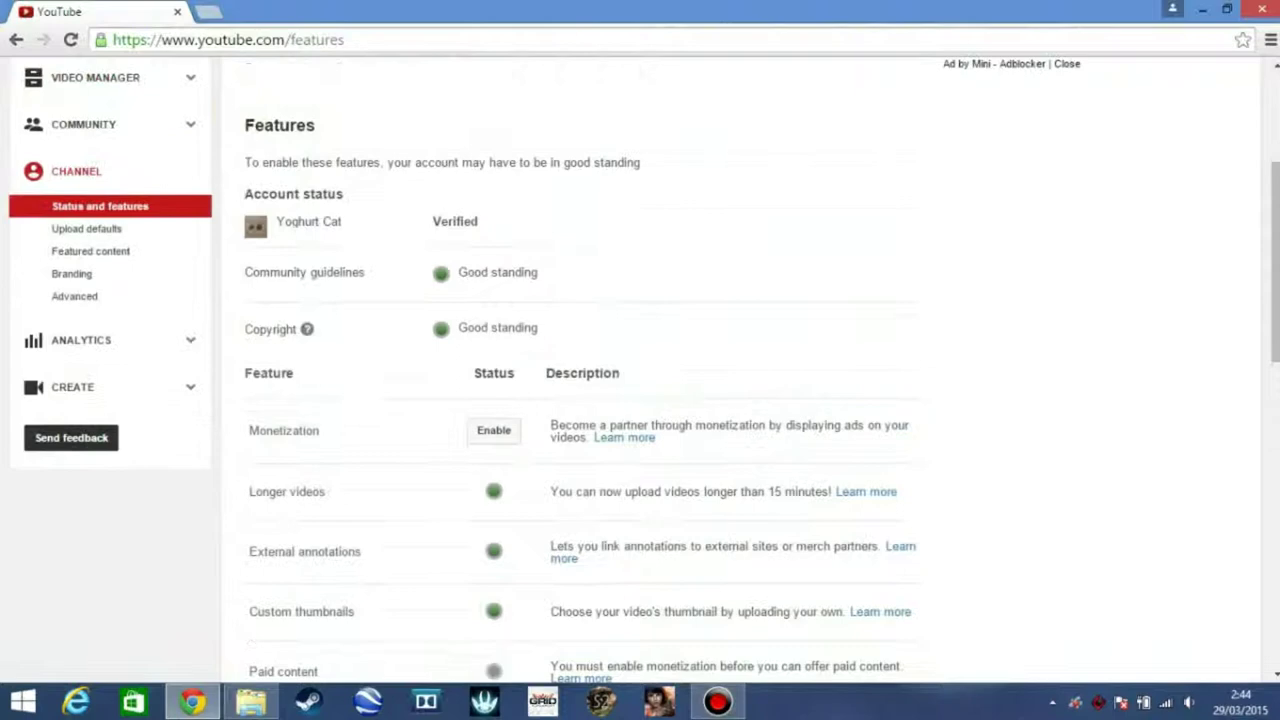
{"action": "scroll", "coordinate": [640, 400], "scroll_direction": "down", "scroll_amount": 4}
{"action": "scroll", "coordinate": [640, 400], "scroll_direction": "down", "scroll_amount": 1}
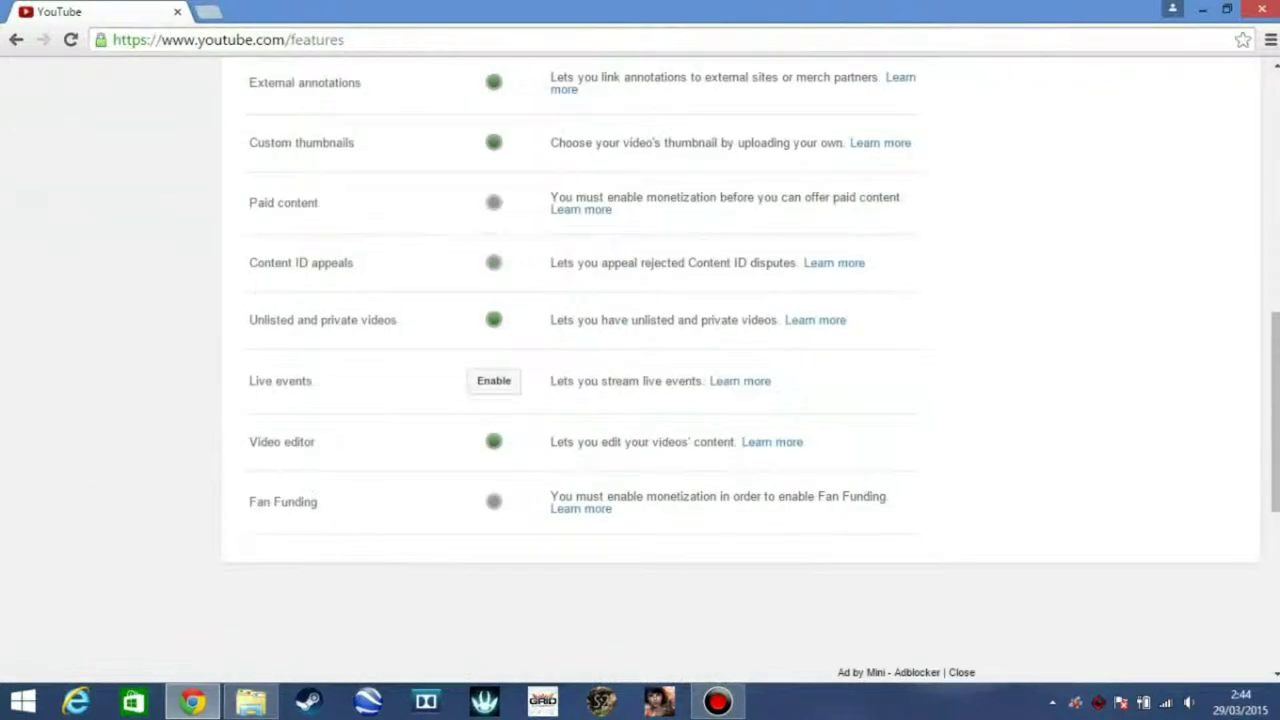
{"action": "scroll", "coordinate": [640, 400], "scroll_direction": "up", "scroll_amount": 6}
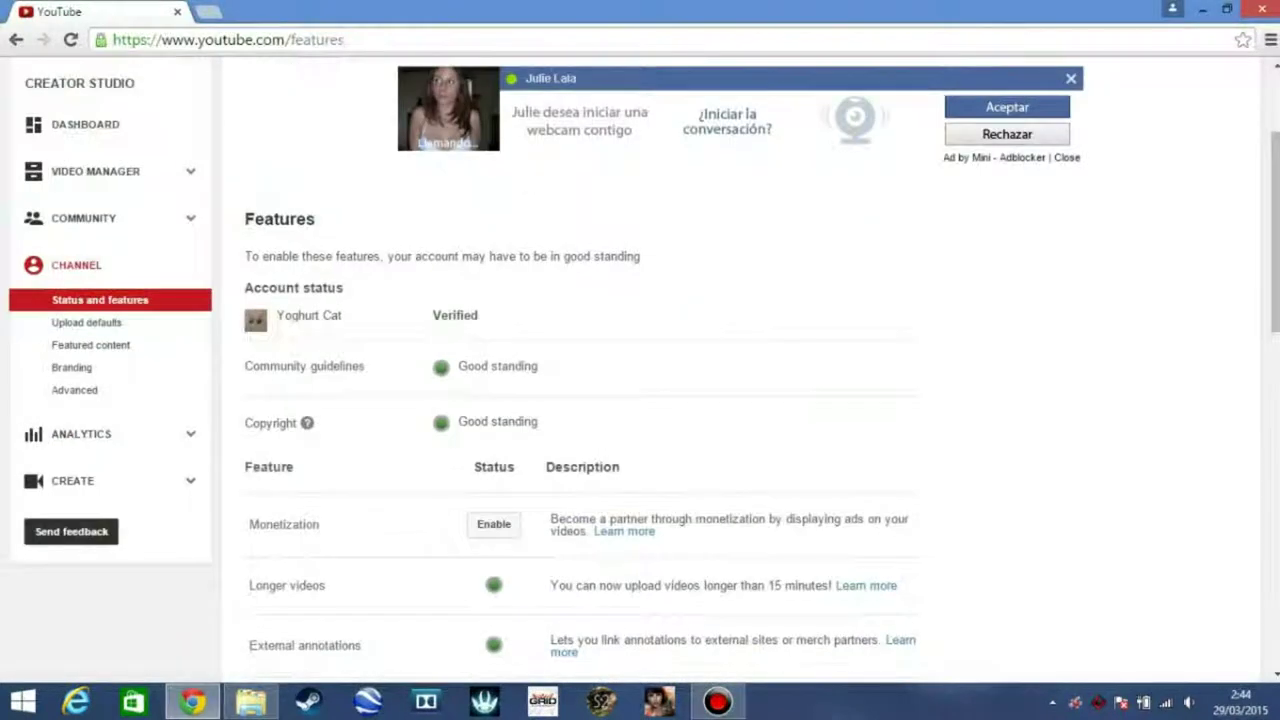
{"action": "scroll", "coordinate": [640, 400], "scroll_direction": "up", "scroll_amount": 2}
{"action": "scroll", "coordinate": [640, 400], "scroll_direction": "down", "scroll_amount": 4}
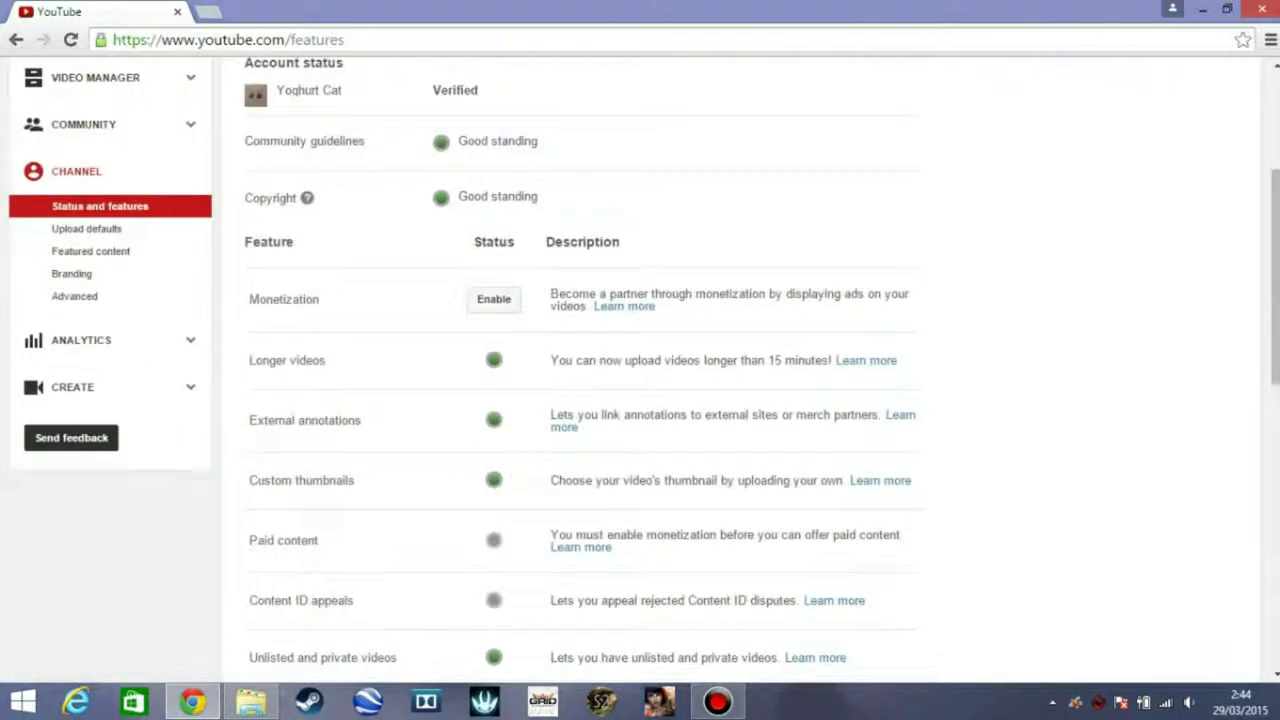